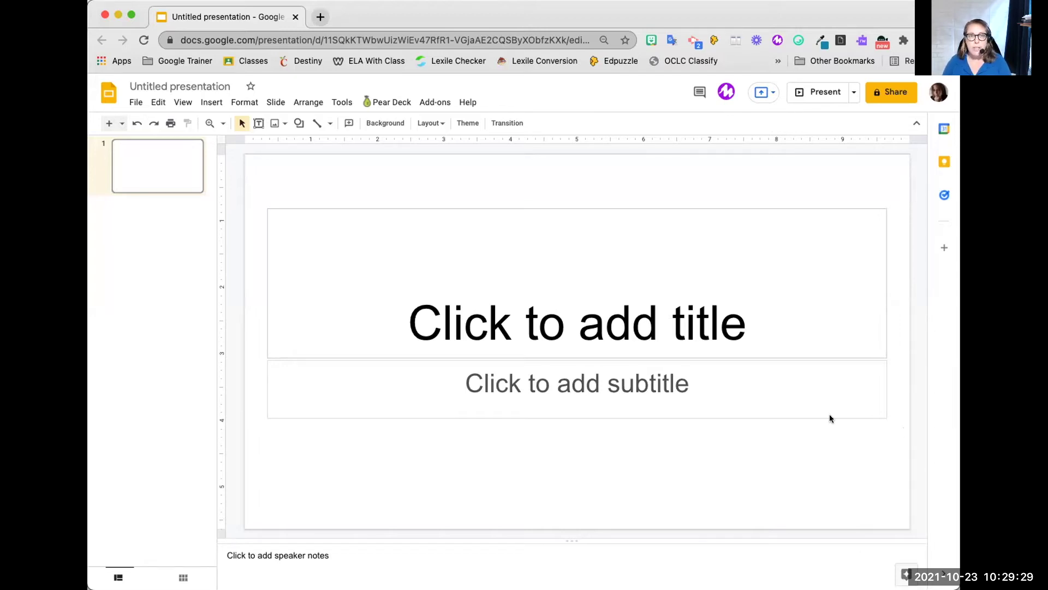
In Page setup, switch the slide size to Custom, showing 10 × 5.63 inches
{"action": "left_click", "coordinate": [135, 103]}
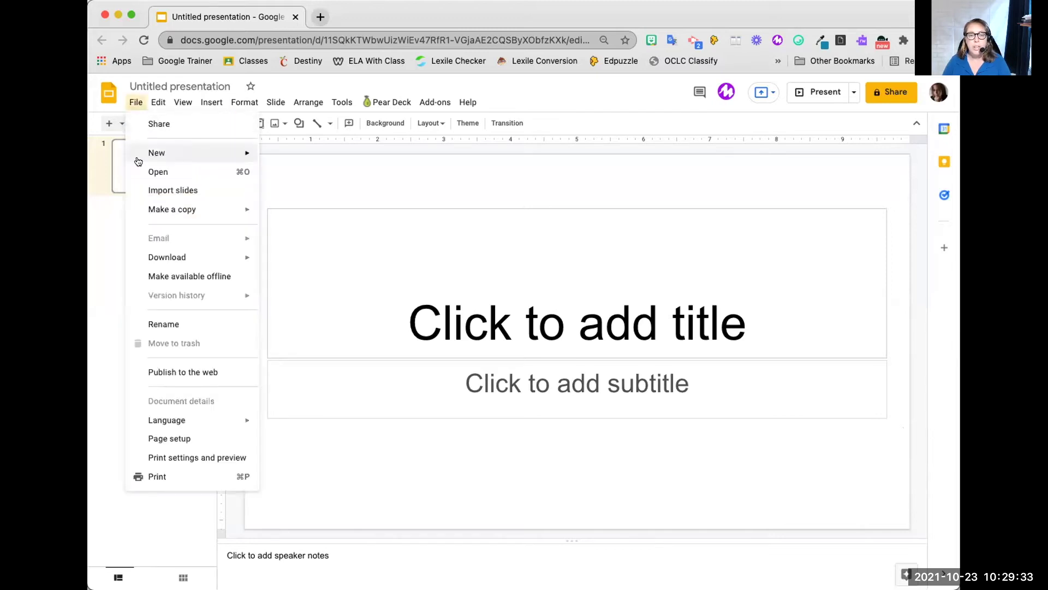
{"action": "left_click", "coordinate": [150, 439]}
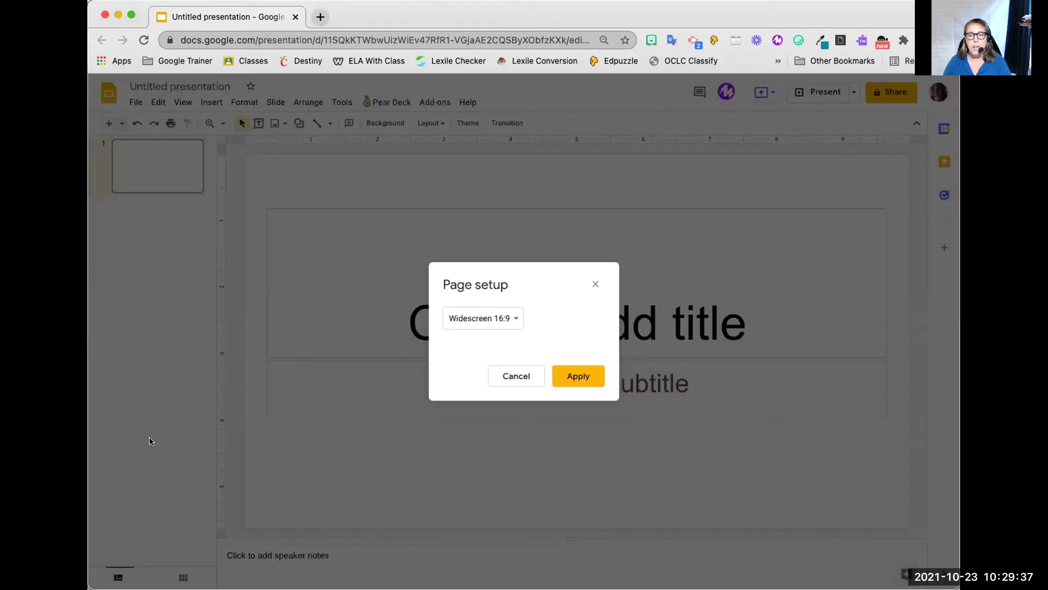
{"action": "left_click", "coordinate": [510, 321]}
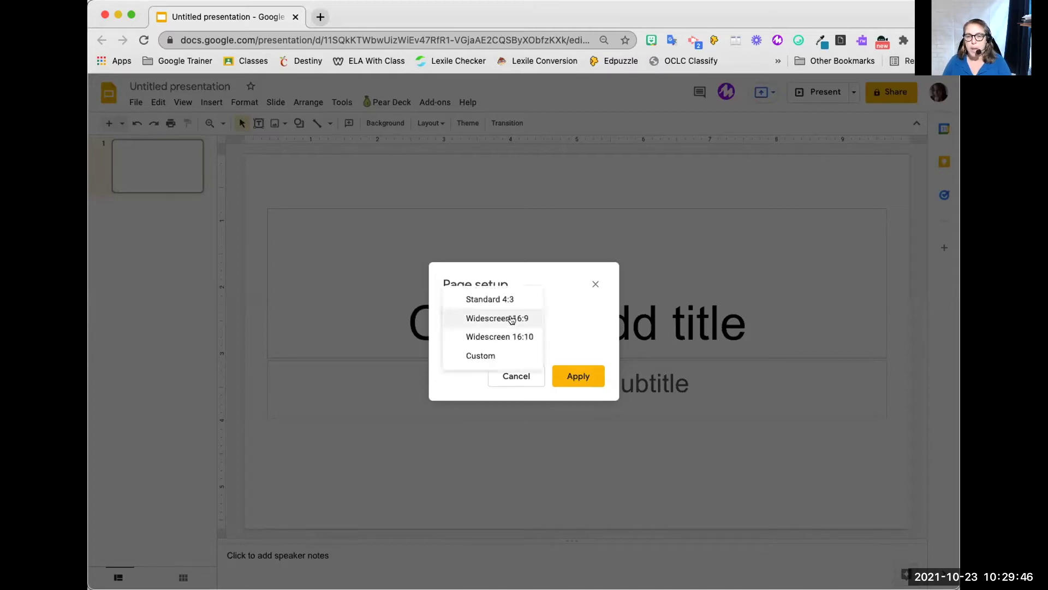
{"action": "left_click", "coordinate": [498, 357]}
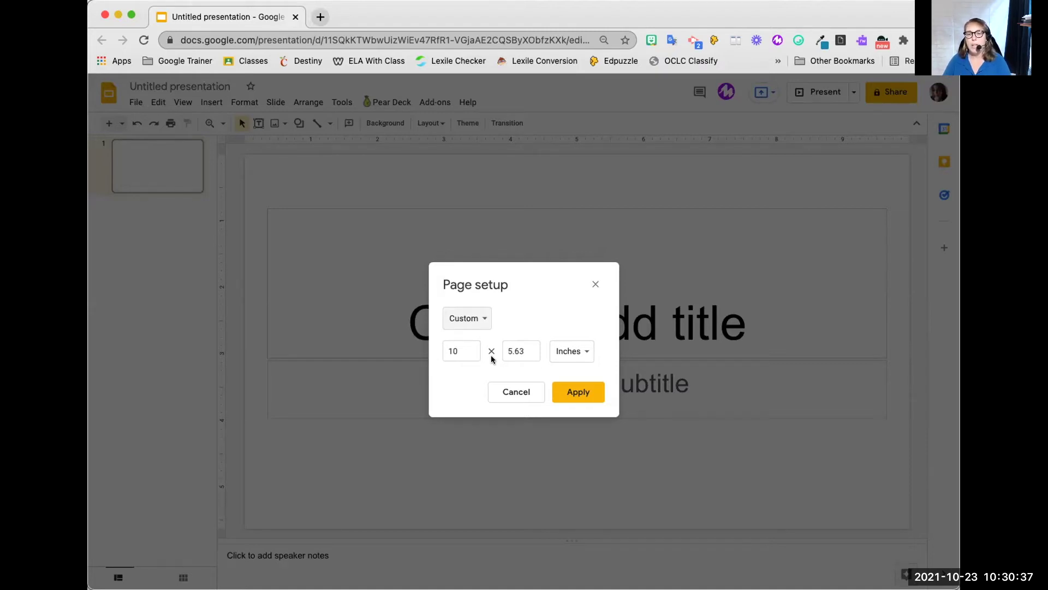
Set a custom slide size of width 11 and height 8.5 inches
{"action": "left_click", "coordinate": [456, 347]}
{"action": "double_click", "coordinate": [456, 347]}
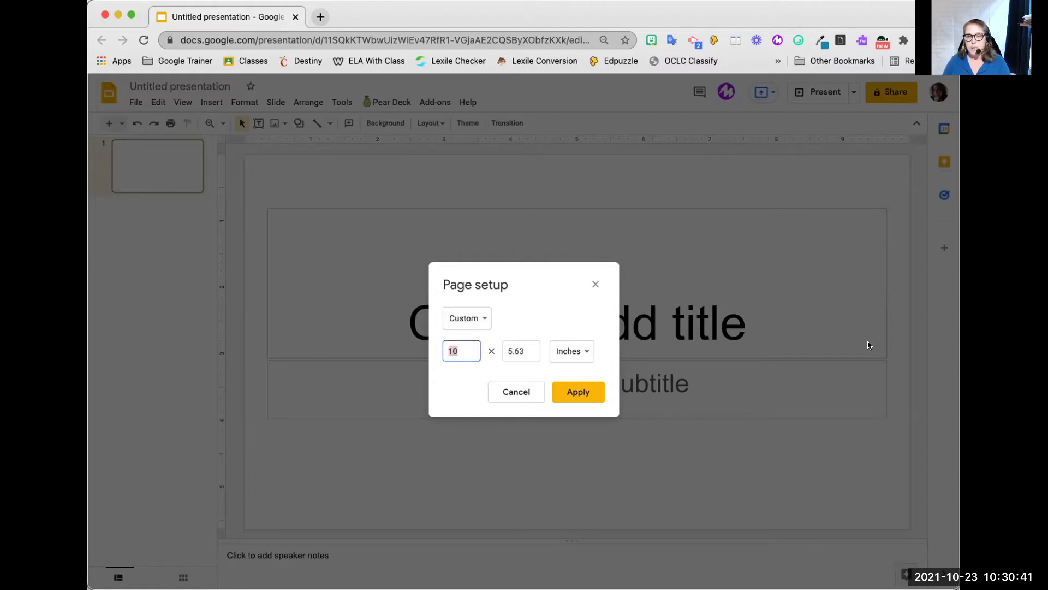
{"action": "type", "text": "11"}
{"action": "key", "text": "Tab"}
{"action": "type", "text": "8.5"}
{"action": "key", "text": "Return"}
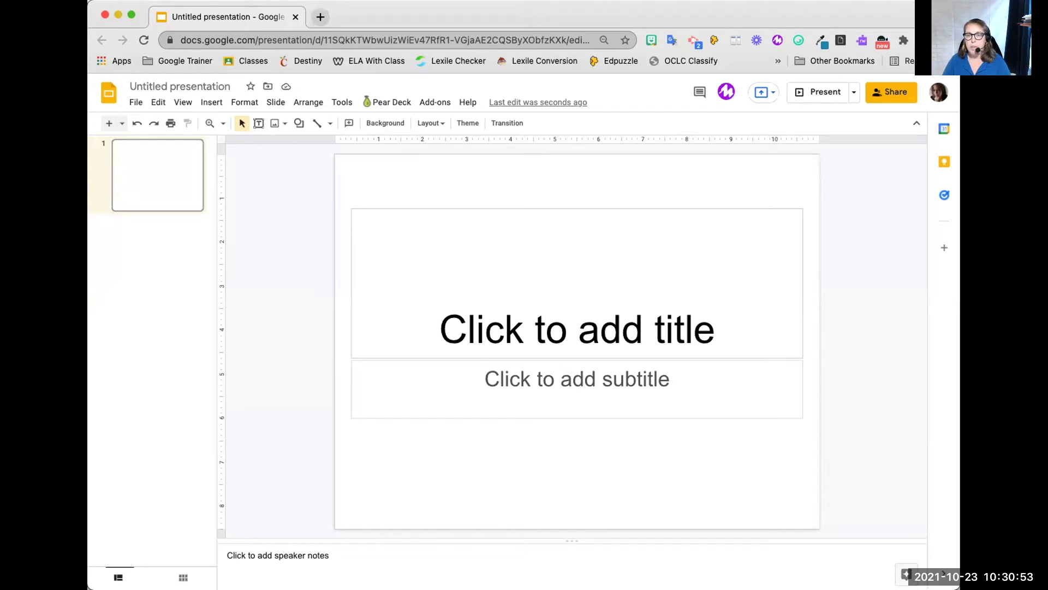
Change the page setup to a portrait 8.5 × 11 inch size
{"action": "left_click", "coordinate": [131, 103]}
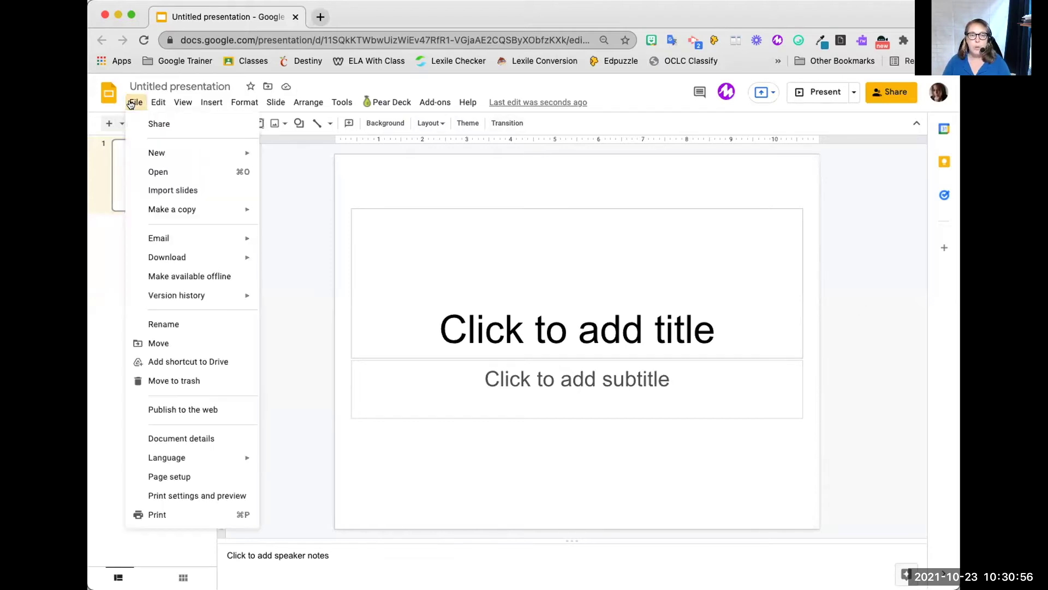
{"action": "left_click", "coordinate": [156, 477]}
{"action": "left_click_drag", "start_coordinate": [458, 337], "coordinate": [440, 341]}
{"action": "type", "text": "8.5"}
{"action": "key", "text": "Tab"}
{"action": "type", "text": "11"}
{"action": "key", "text": "Return"}
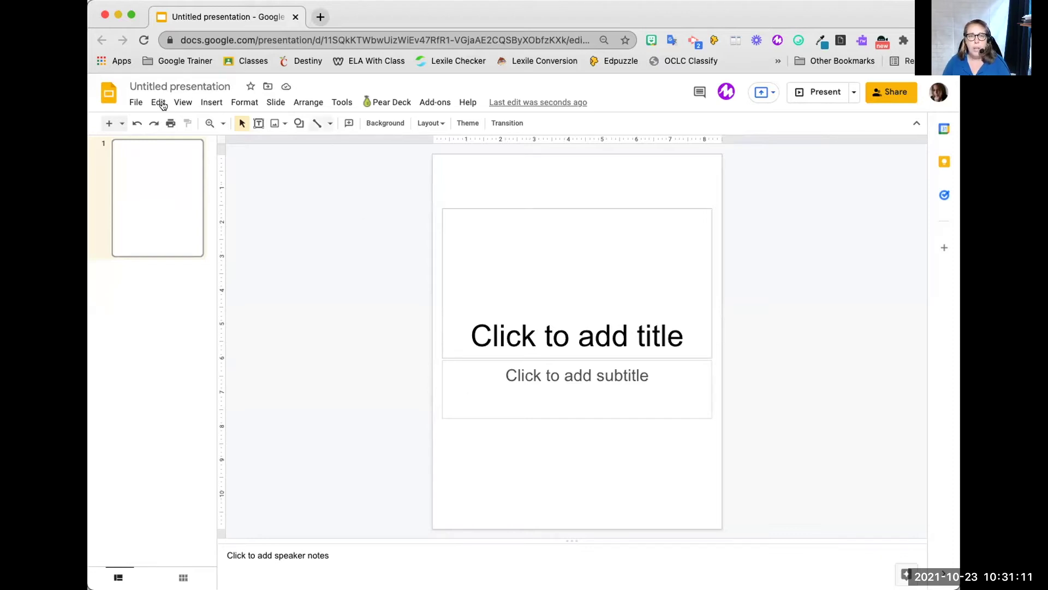
Apply the Widescreen 16:9 preset, then select the title and subtitle placeholders
{"action": "left_click", "coordinate": [136, 102]}
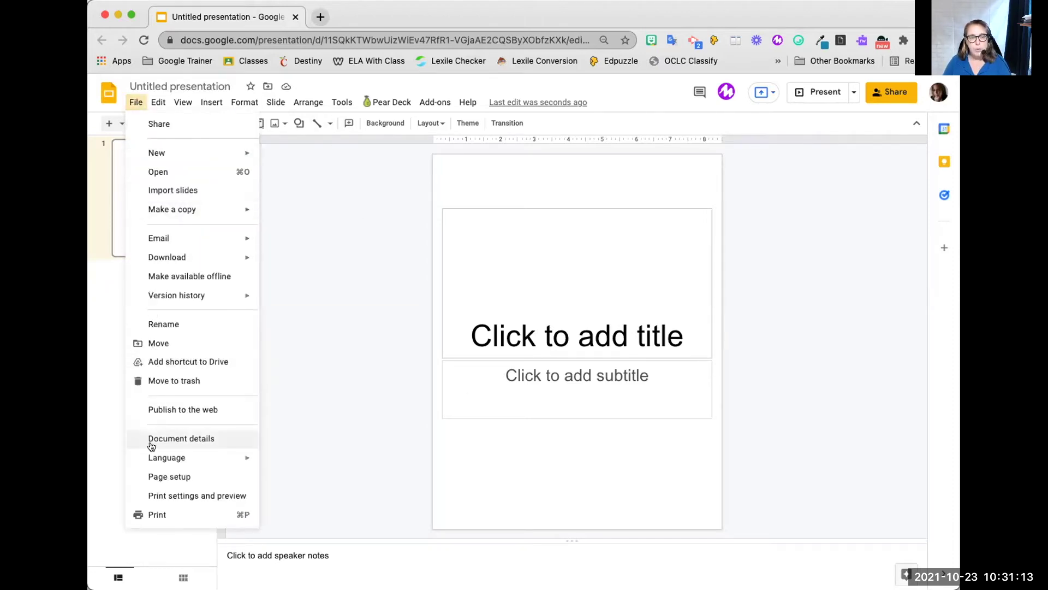
{"action": "left_click", "coordinate": [158, 478]}
{"action": "left_click", "coordinate": [459, 319]}
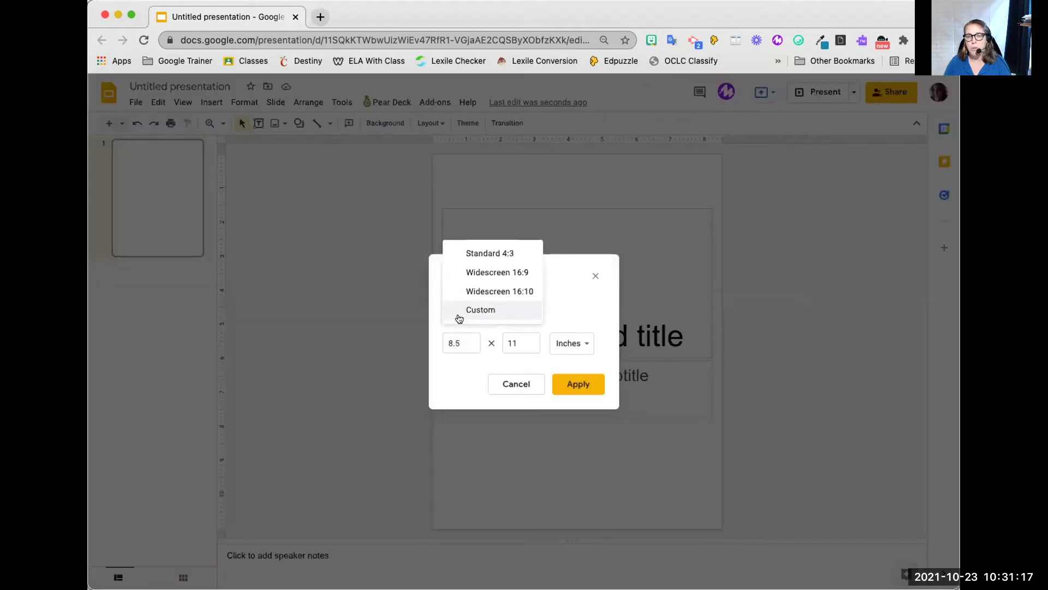
{"action": "left_click", "coordinate": [476, 274]}
{"action": "left_click", "coordinate": [574, 367]}
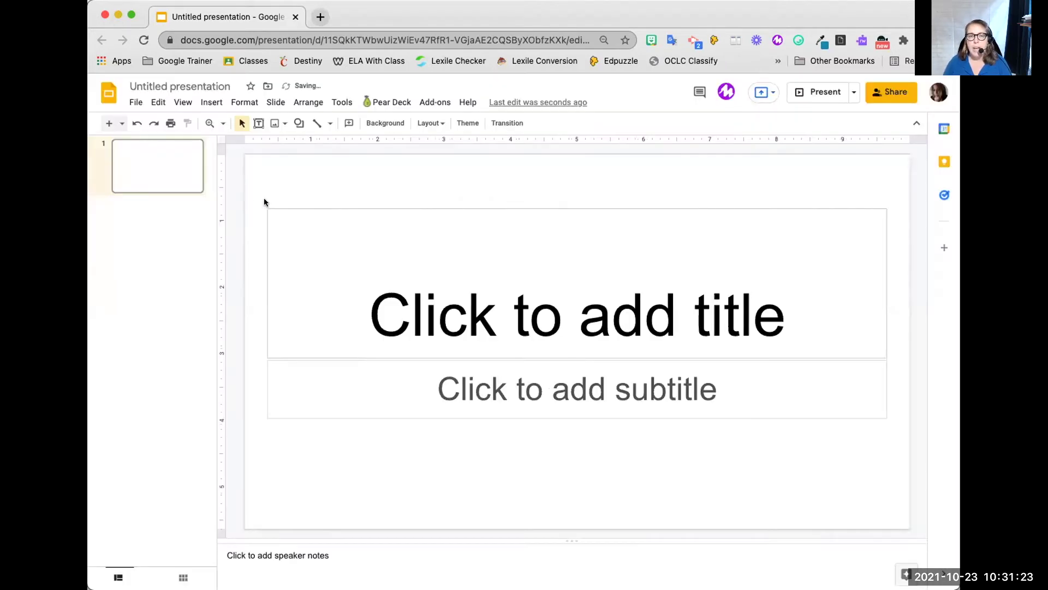
{"action": "left_click_drag", "start_coordinate": [258, 195], "coordinate": [437, 417]}
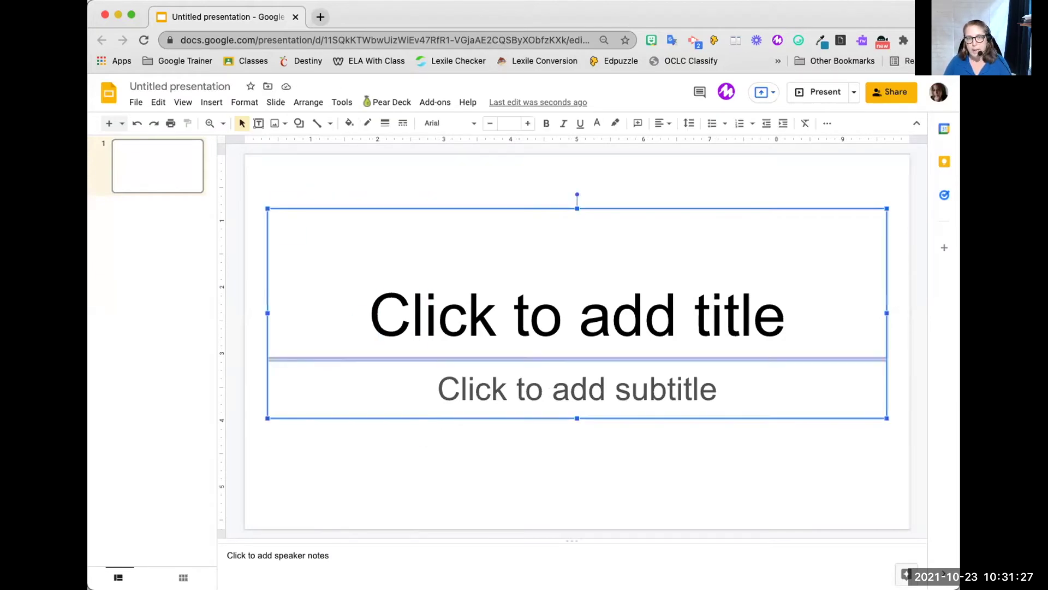
Delete both placeholders and add a guide through the slide's centre
{"action": "key", "text": "Delete"}
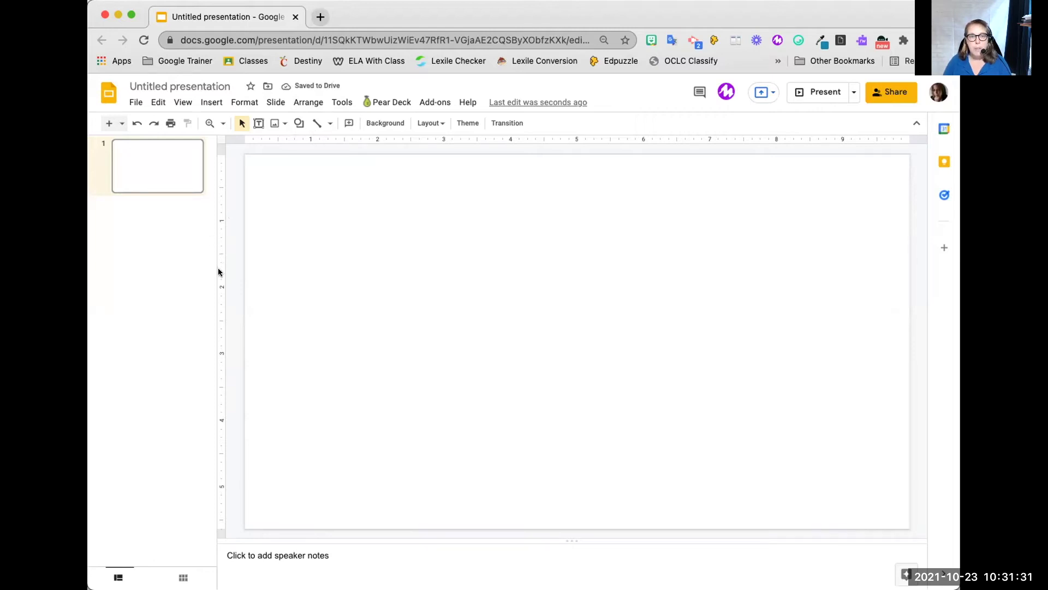
{"action": "left_click_drag", "start_coordinate": [218, 271], "coordinate": [575, 320]}
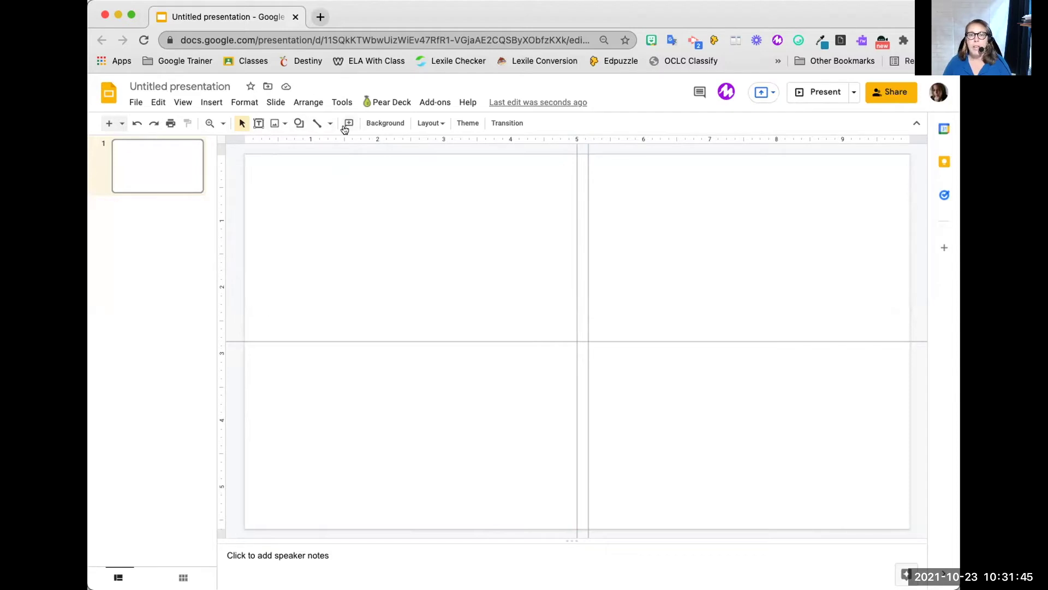
Draw a rectangle spanning the slide's left half up to the vertical centre guide
{"action": "left_click", "coordinate": [298, 126]}
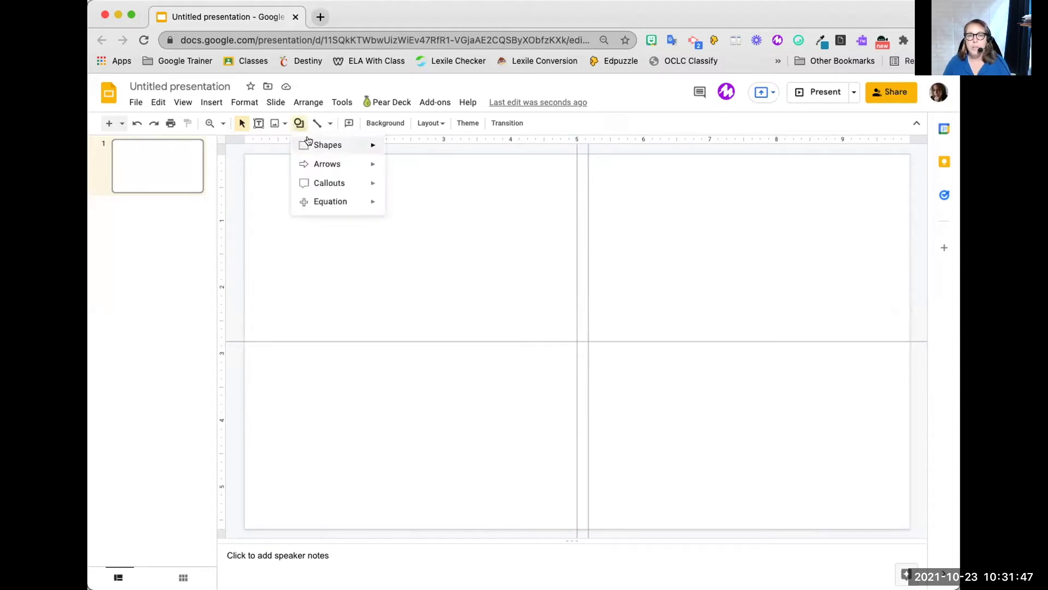
{"action": "mouse_move", "coordinate": [327, 145]}
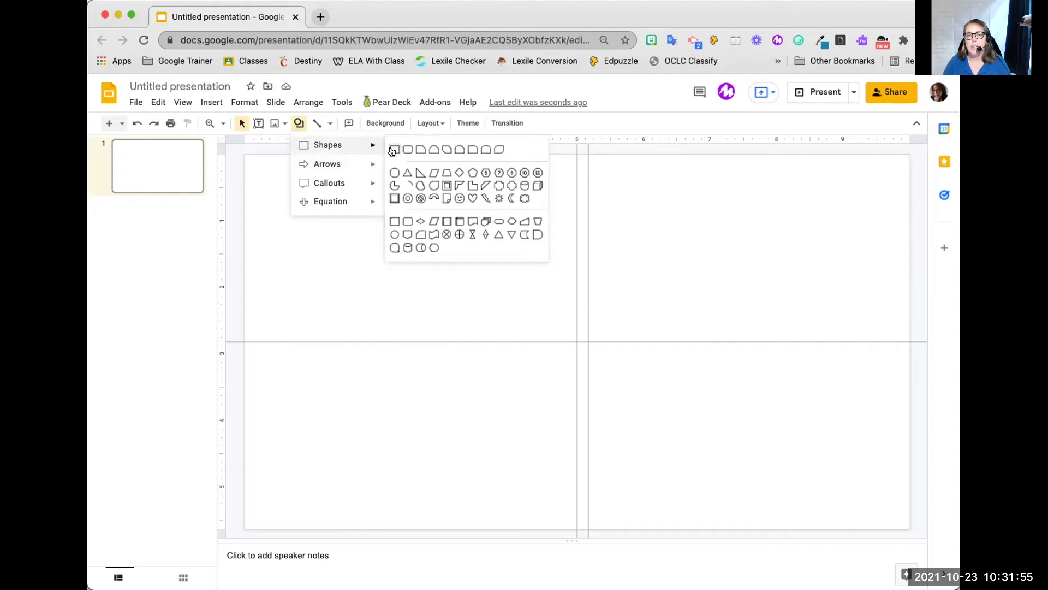
{"action": "left_click", "coordinate": [393, 149]}
{"action": "left_click_drag", "start_coordinate": [256, 165], "coordinate": [568, 518]}
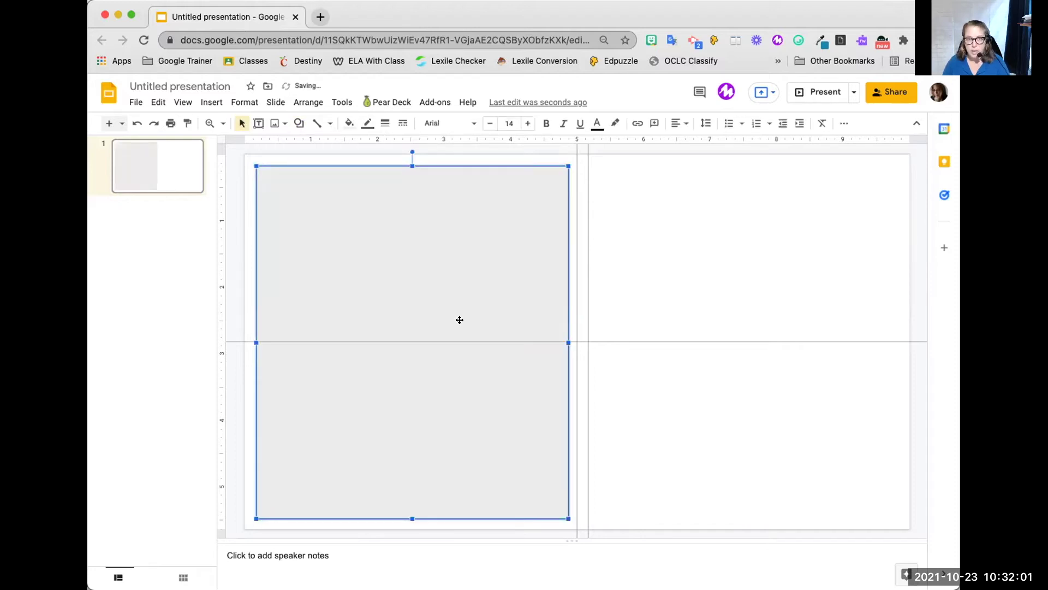
Copy and paste the rectangle, then move the duplicate onto the right half
{"action": "right_click", "coordinate": [356, 218]}
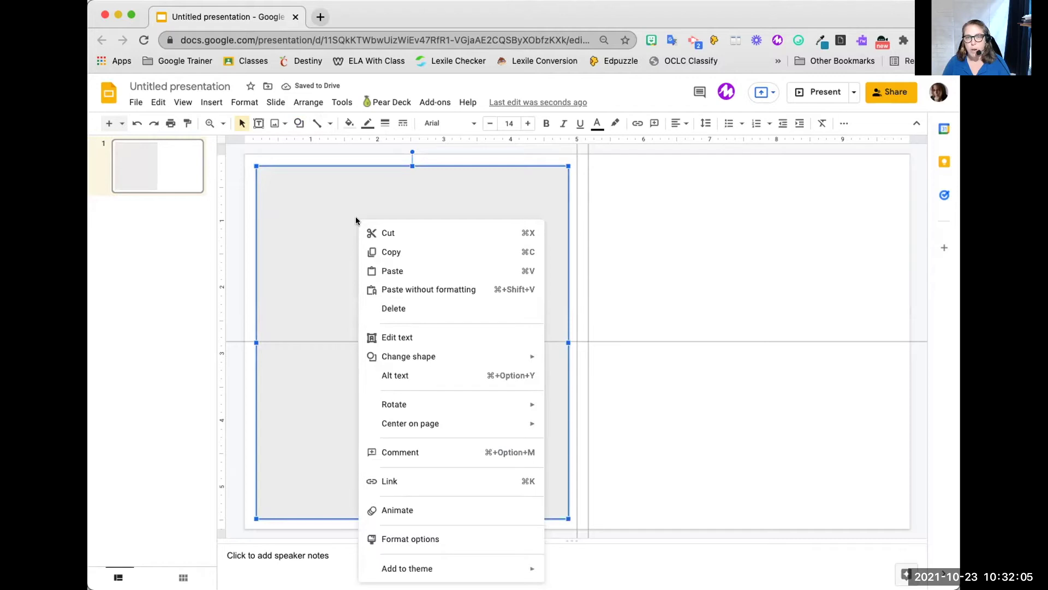
{"action": "left_click", "coordinate": [380, 253]}
{"action": "left_click", "coordinate": [666, 213]}
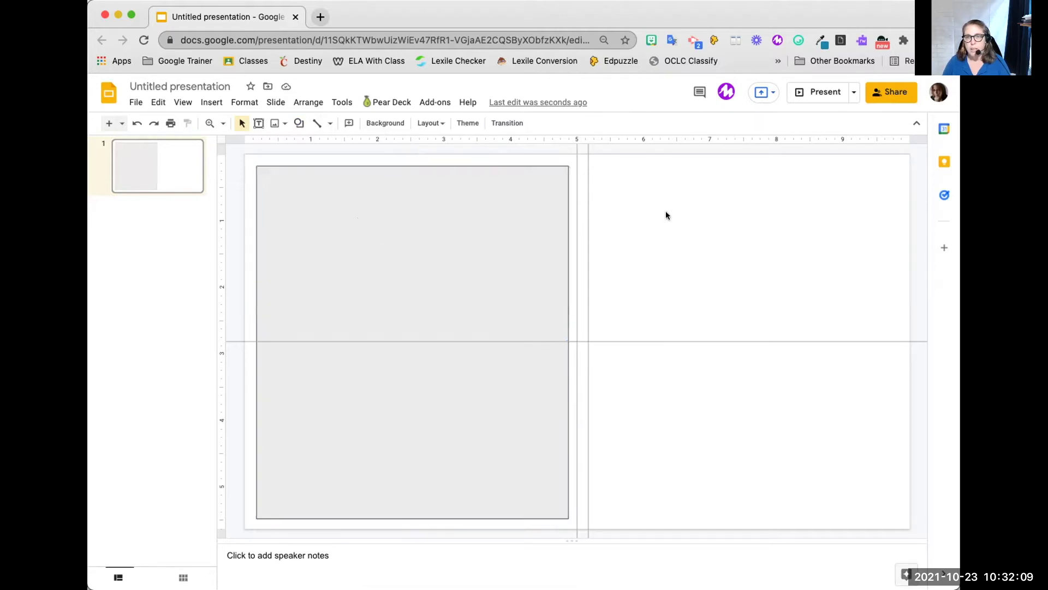
{"action": "right_click", "coordinate": [658, 206]}
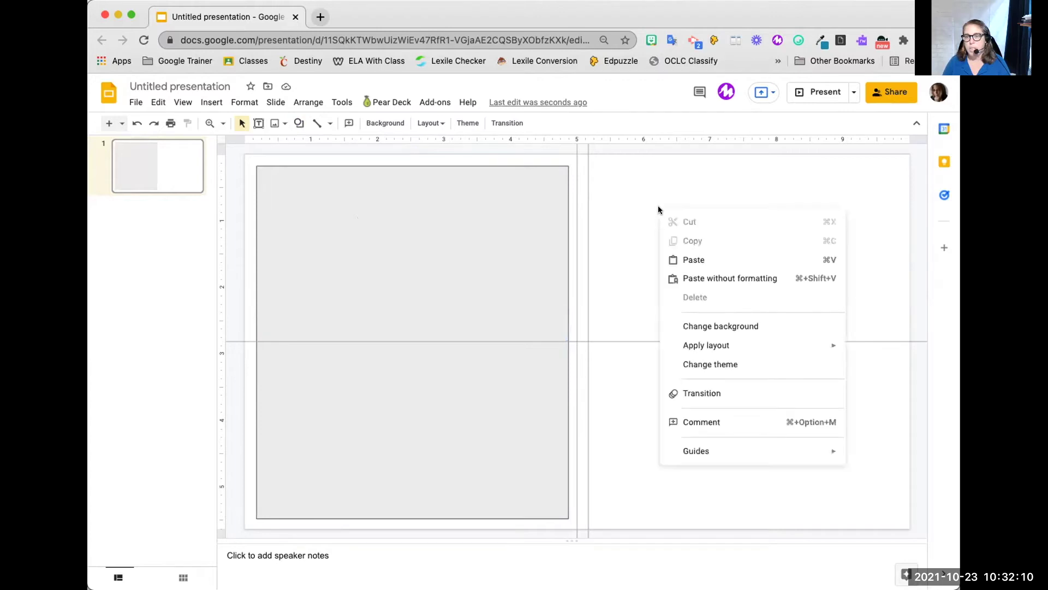
{"action": "left_click", "coordinate": [688, 260]}
{"action": "left_click_drag", "start_coordinate": [403, 309], "coordinate": [717, 287]}
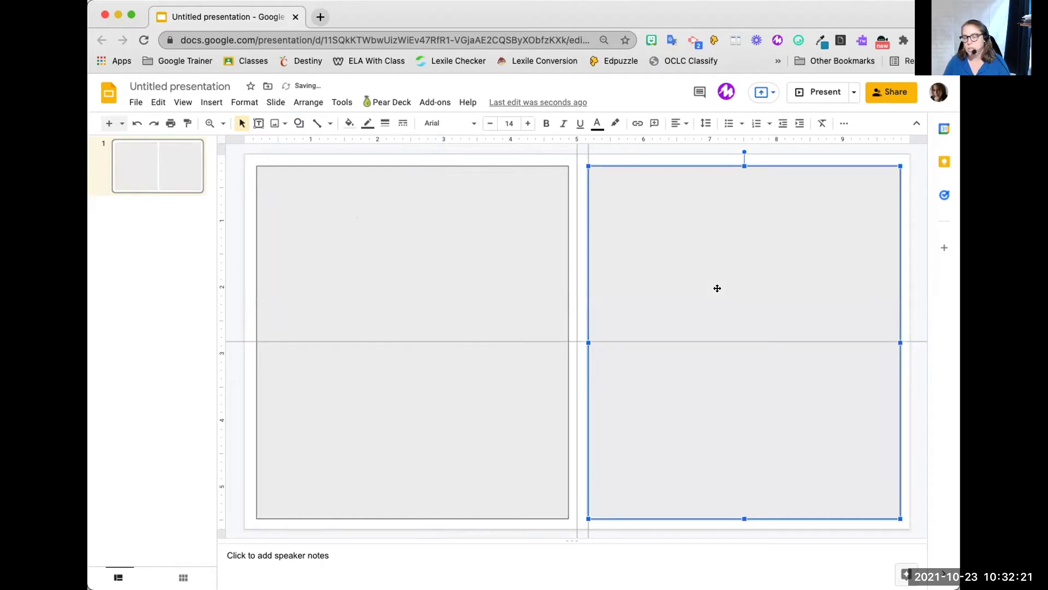